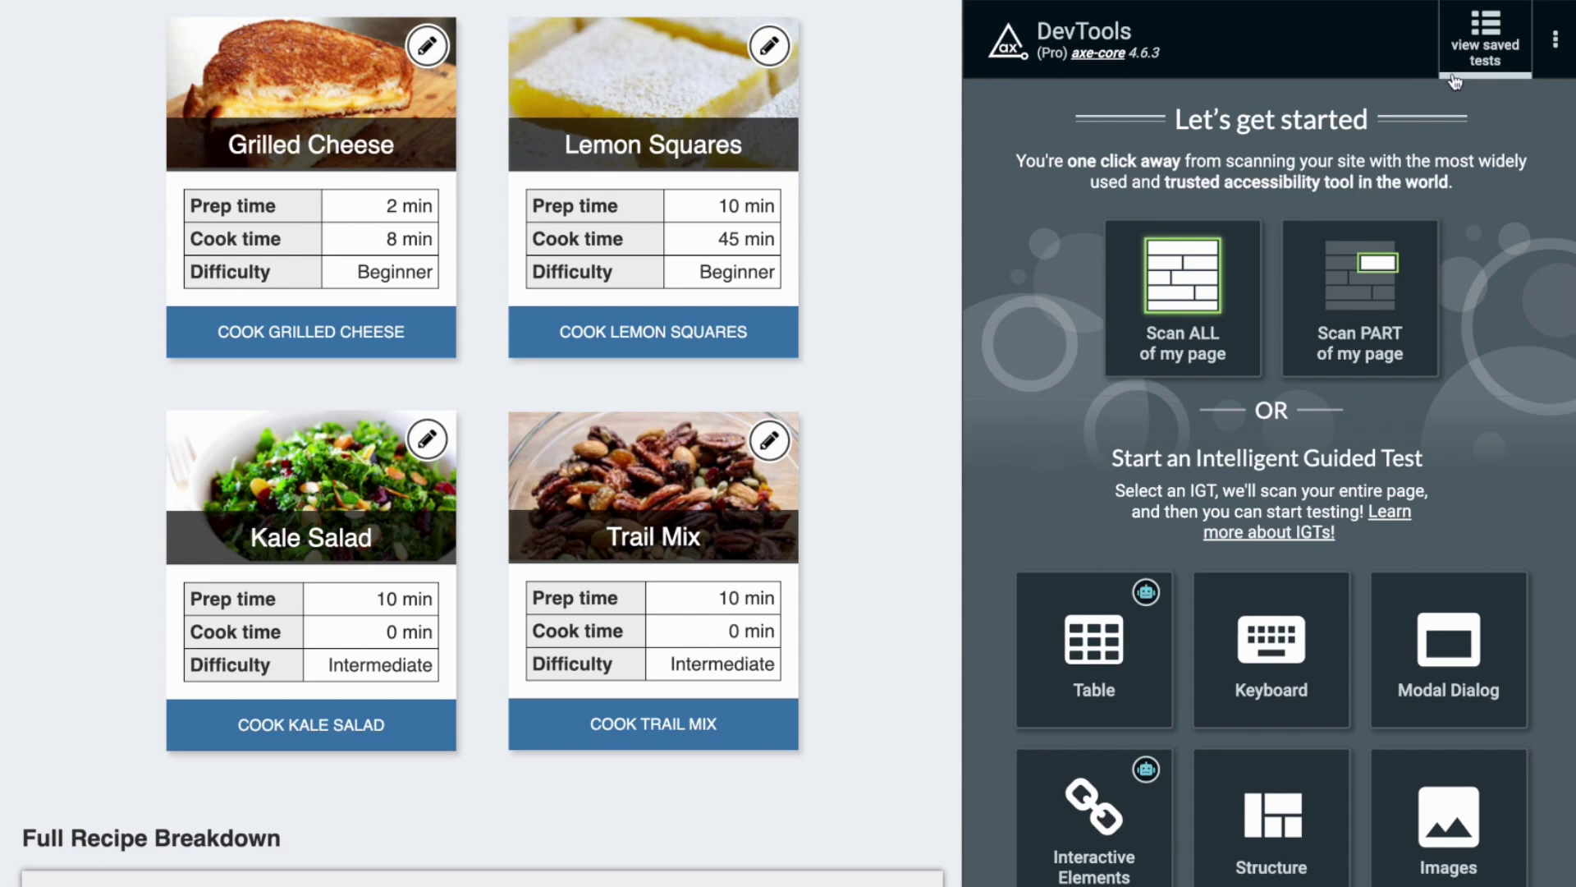
Open the saved Recipes Dashboard test and copy its shared test record link
click(1486, 39)
click(1286, 164)
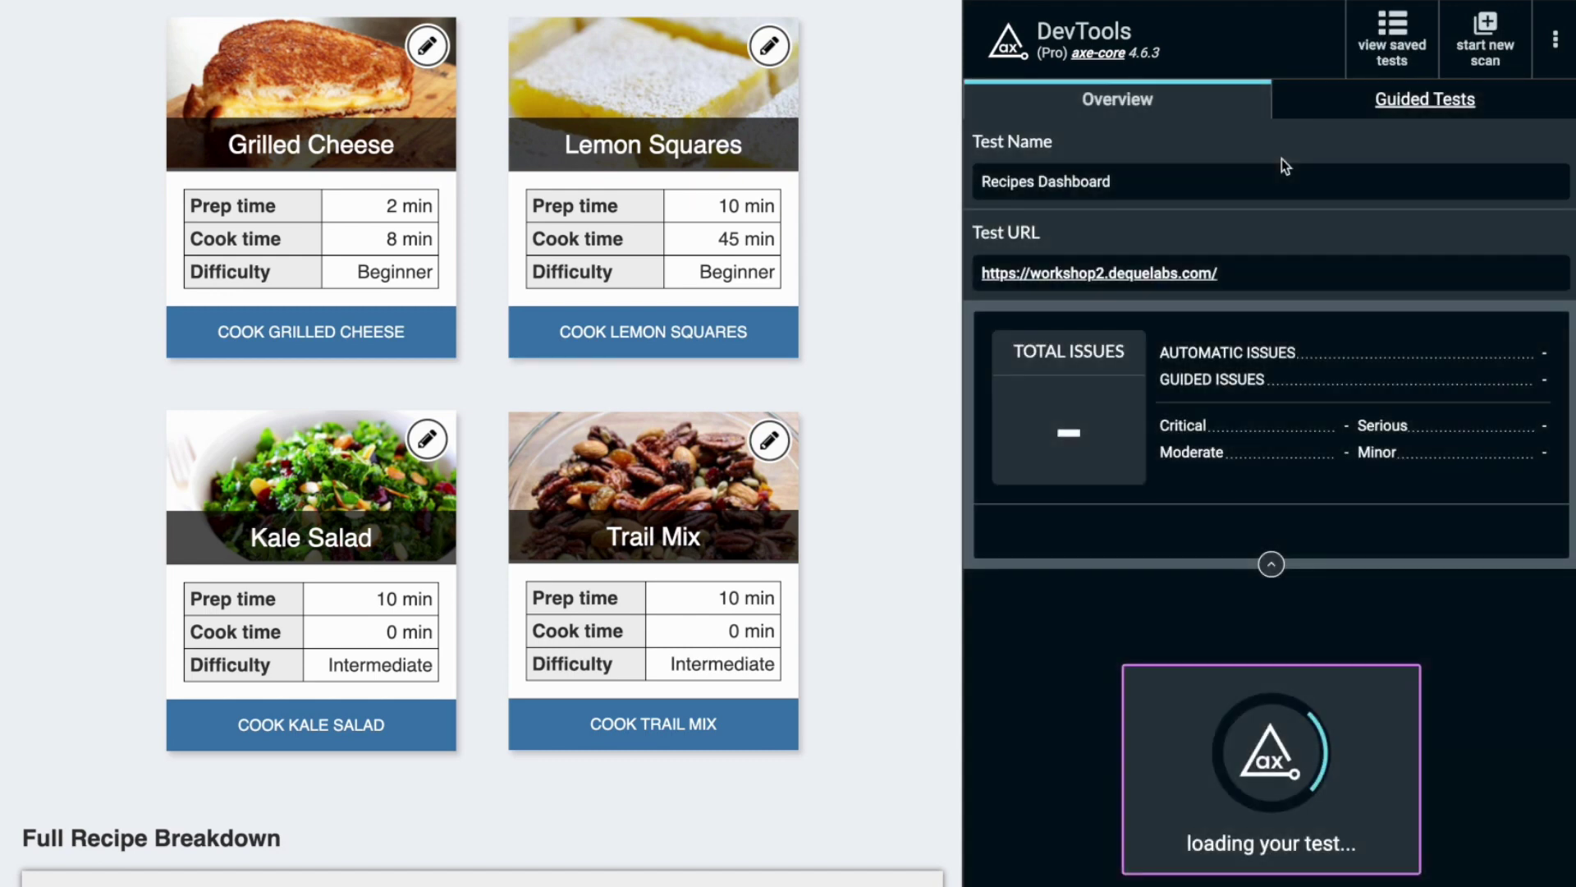
click(1506, 569)
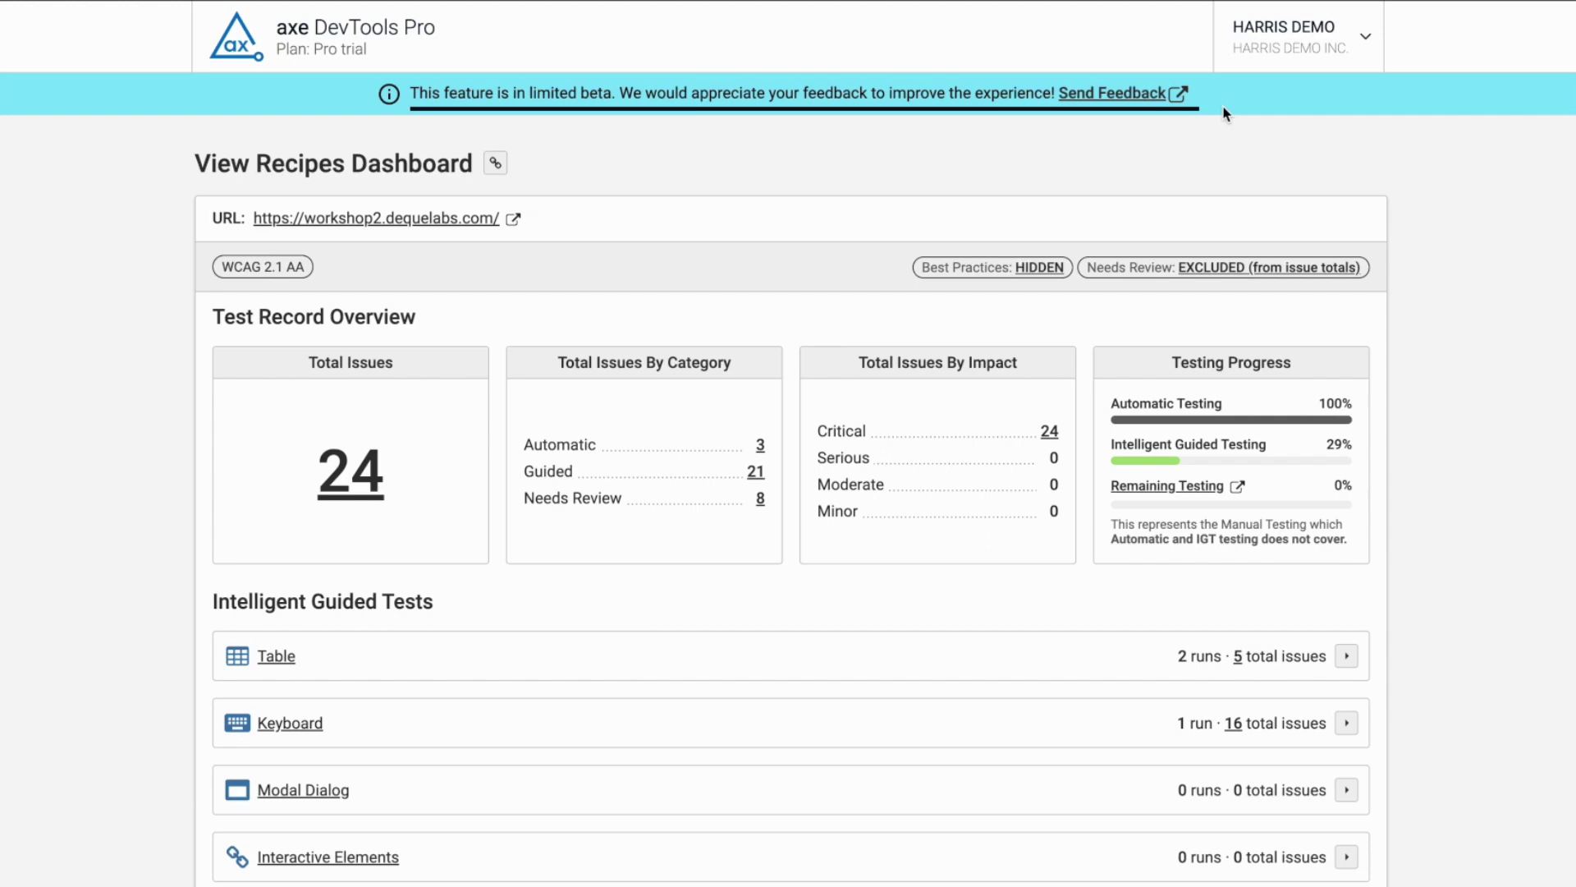
click(1221, 118)
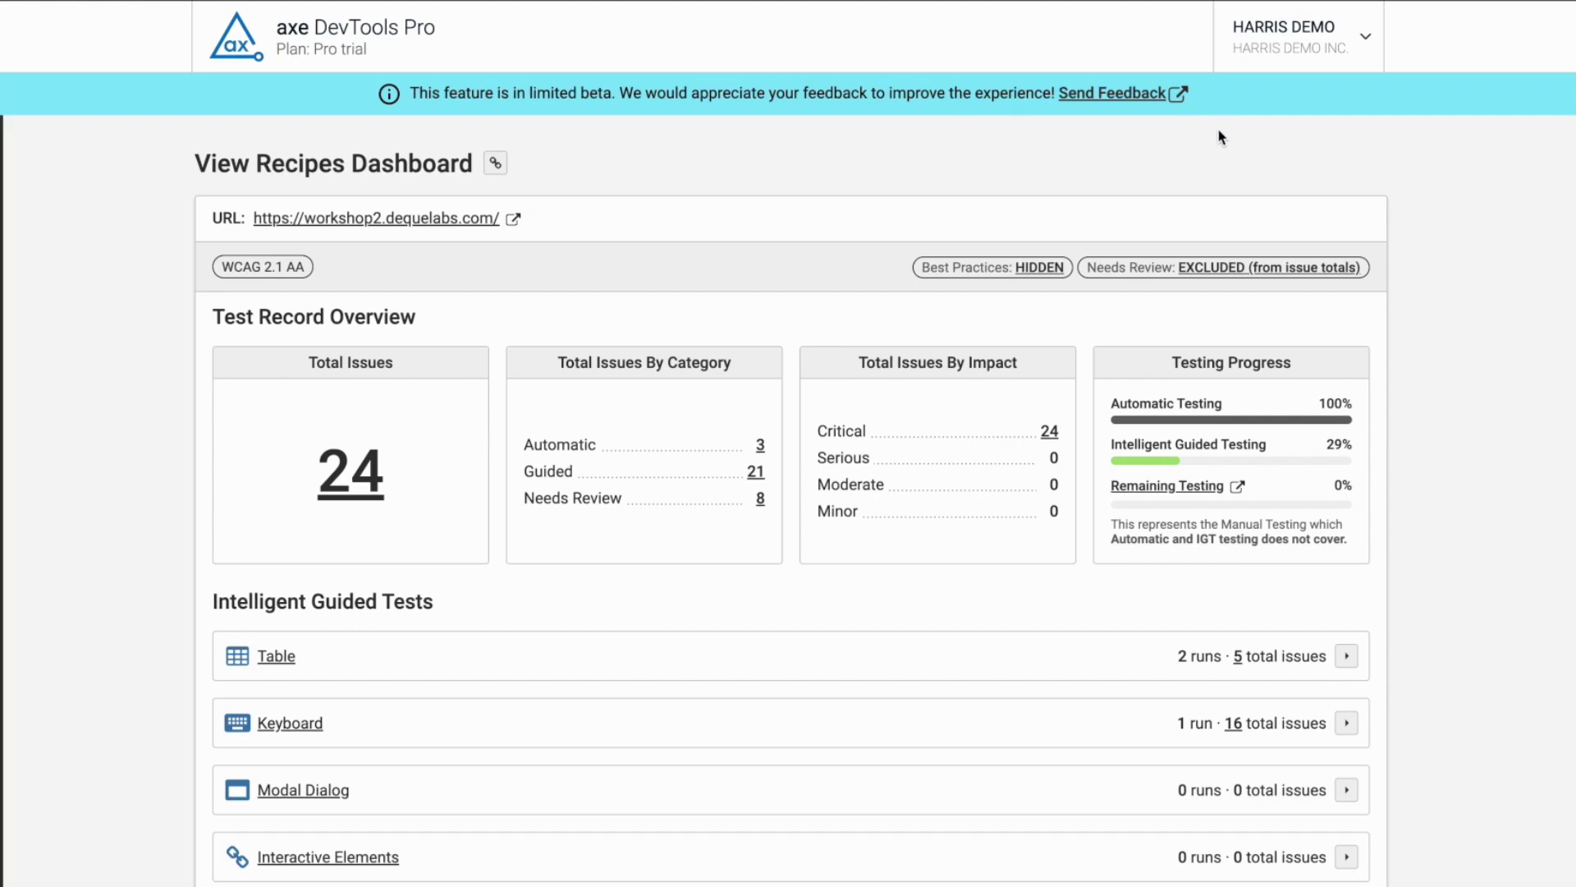
scroll(849, 161, down, 2)
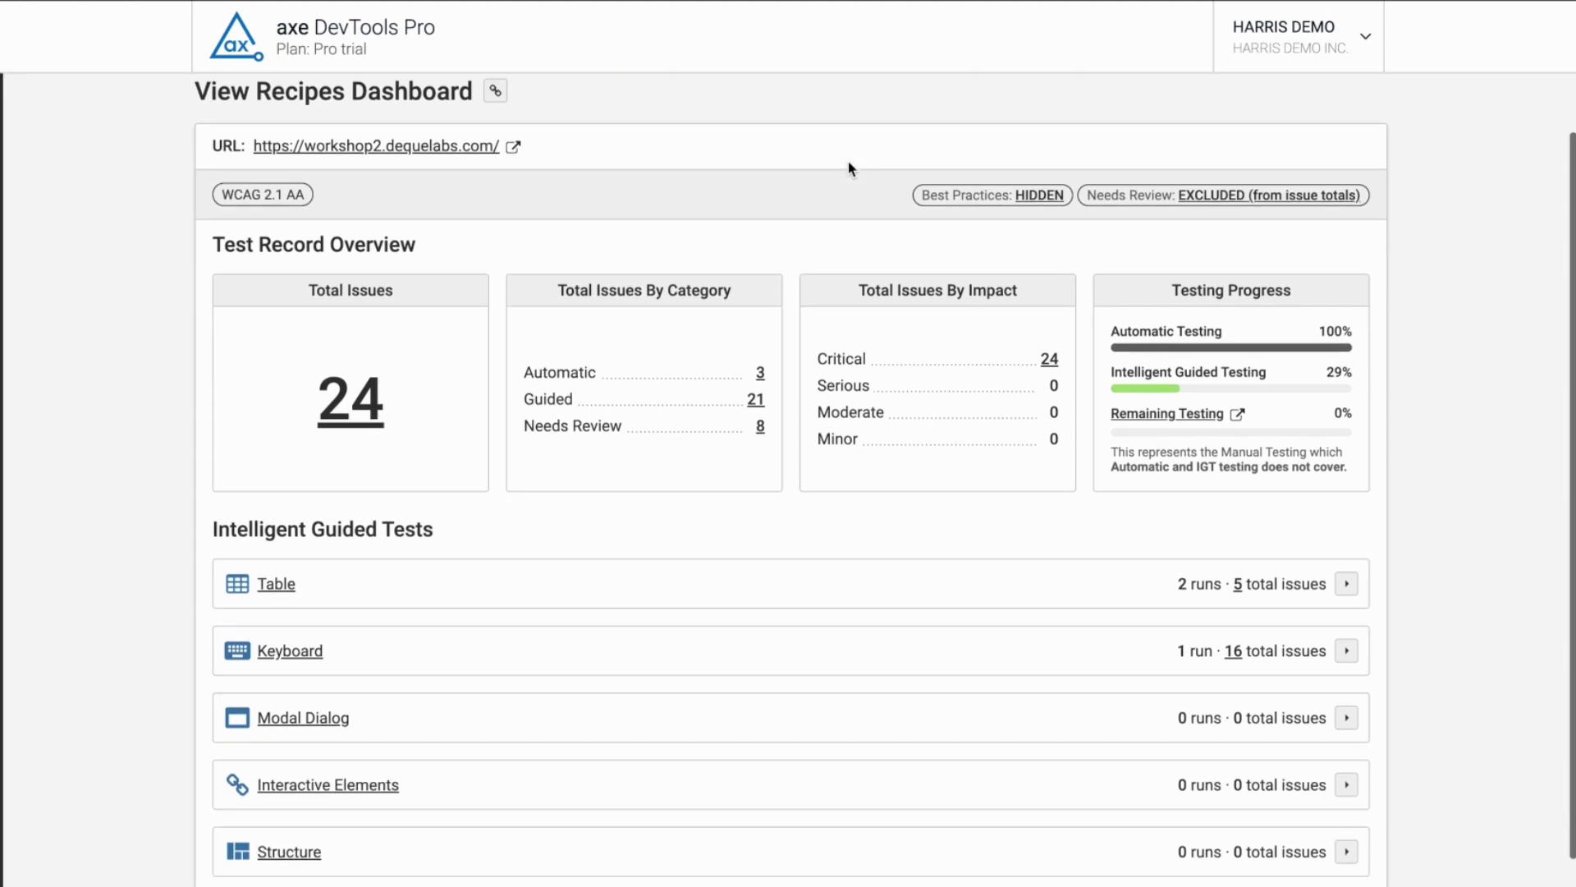
scroll(849, 160, up, 1)
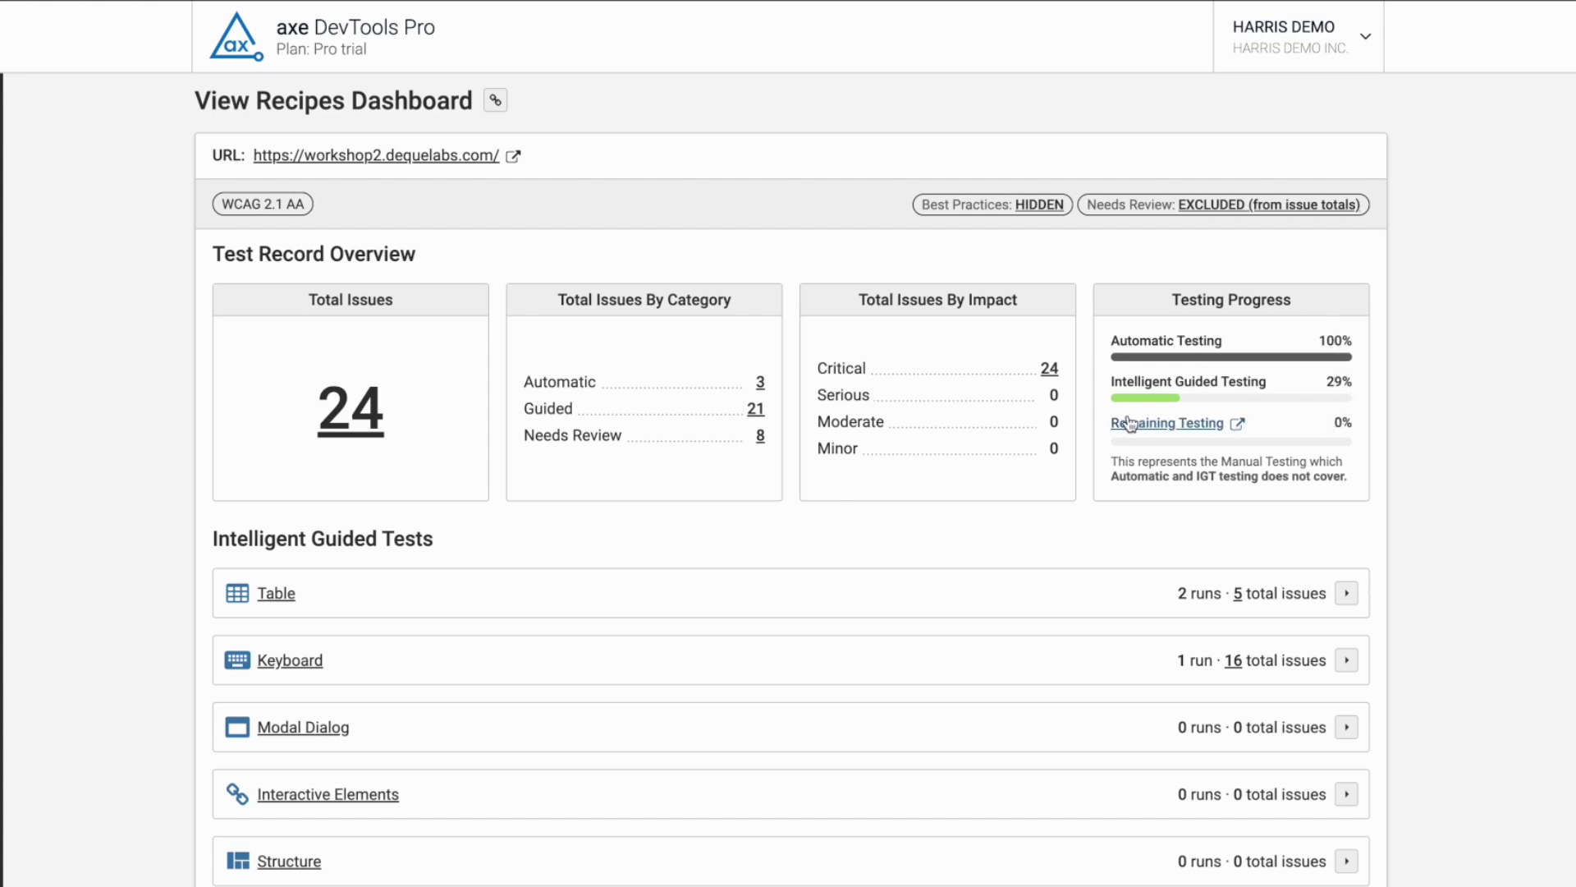
scroll(670, 535, down, 3)
scroll(670, 536, down, 2)
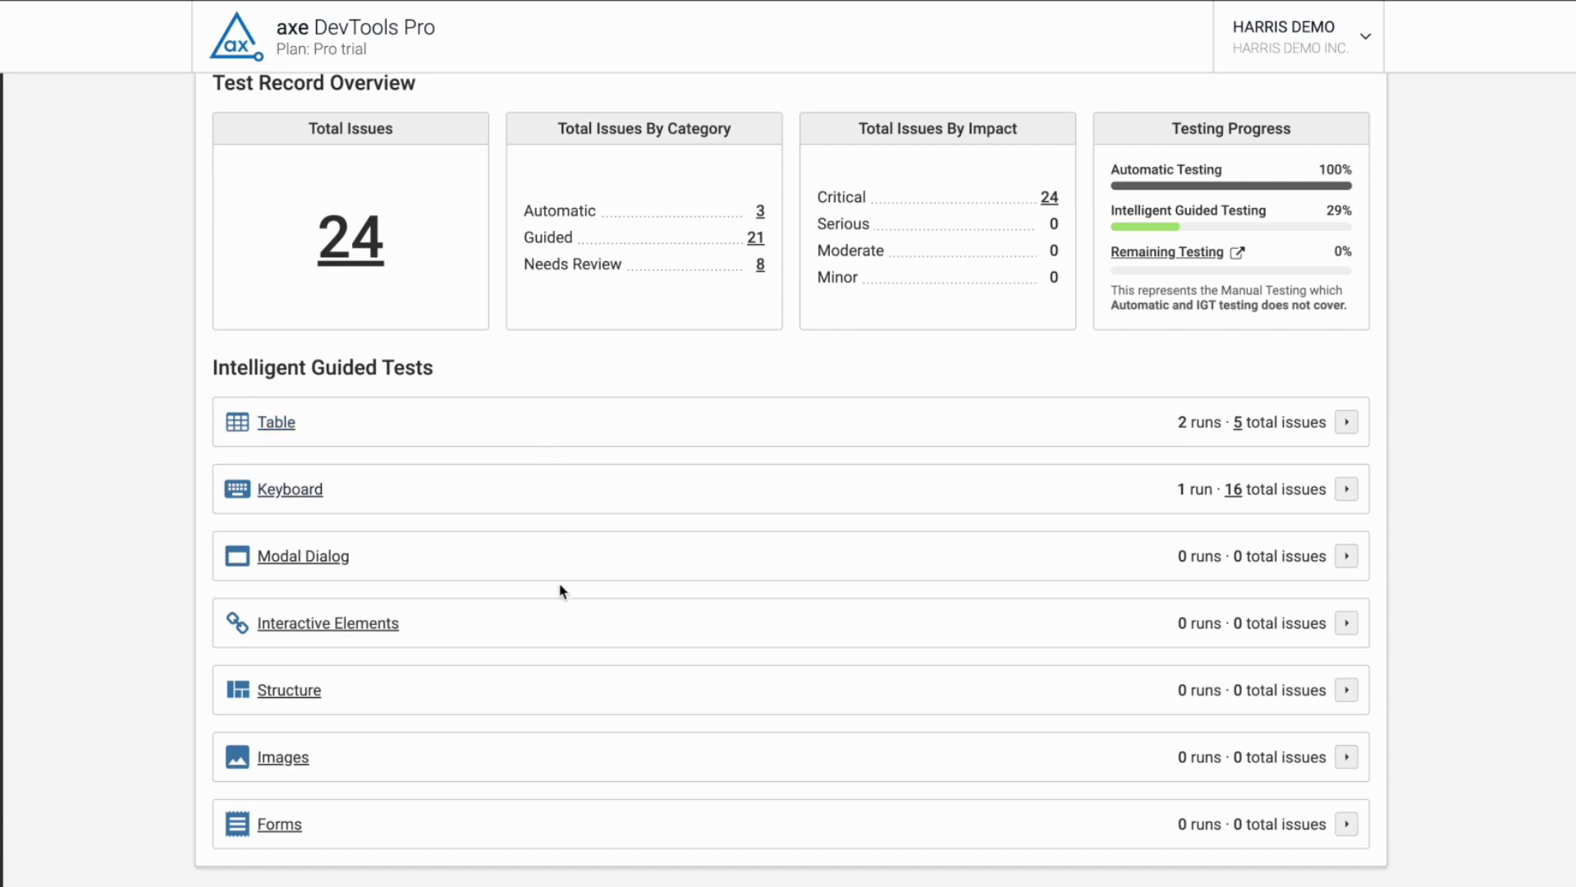
Expand the Table guided test to reveal its two runs with 2 and 3 issues
click(1346, 422)
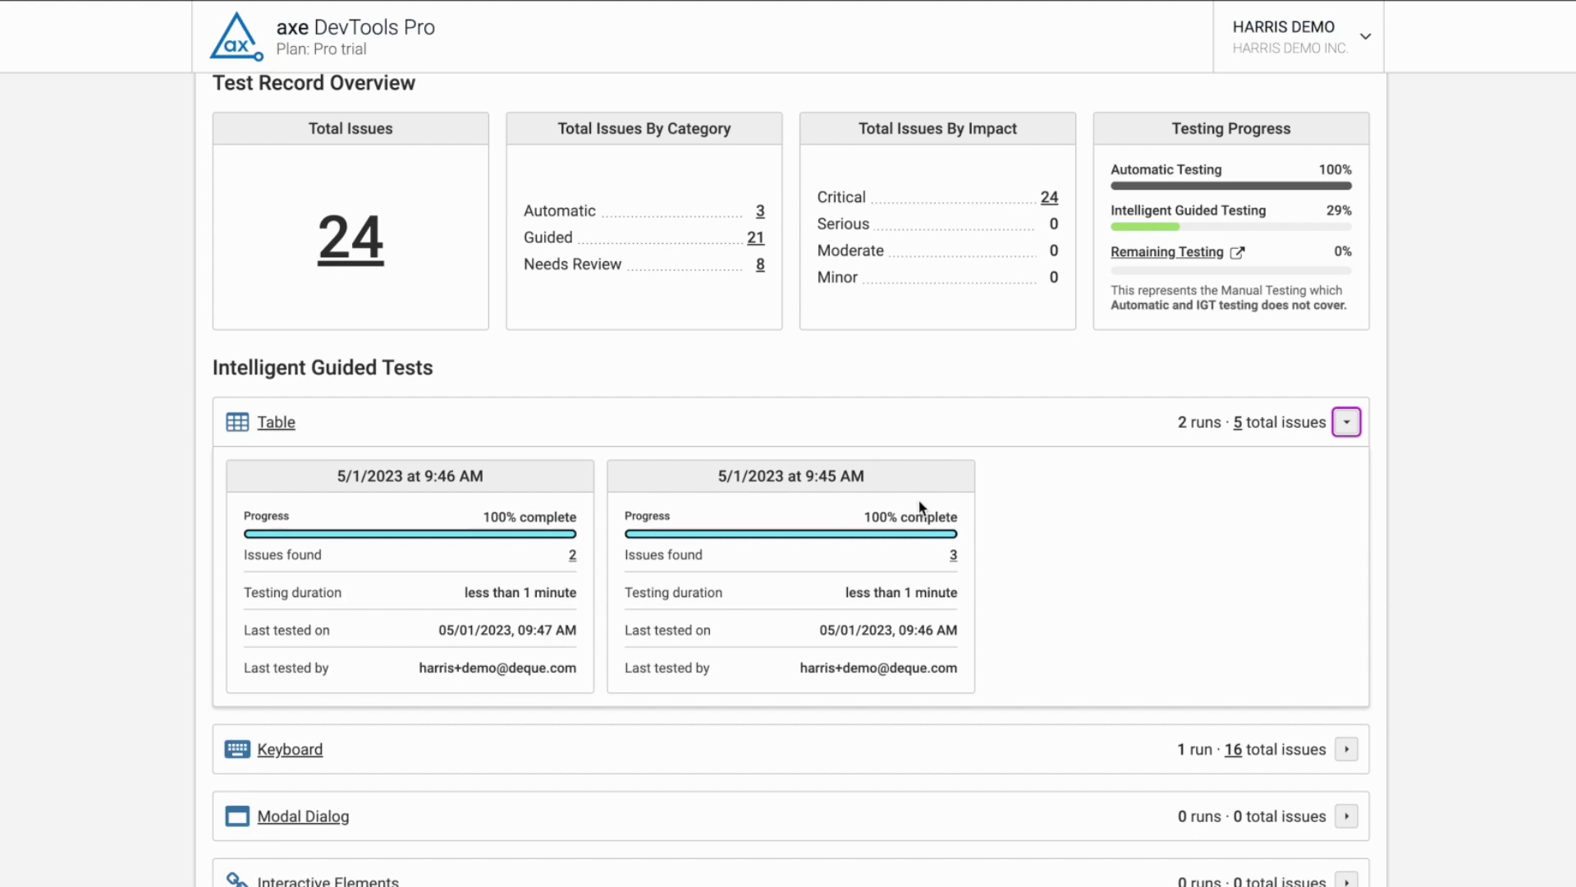
Open the 5 Table issues, copy their link, and preview the Cook time cell screenshot
click(1239, 423)
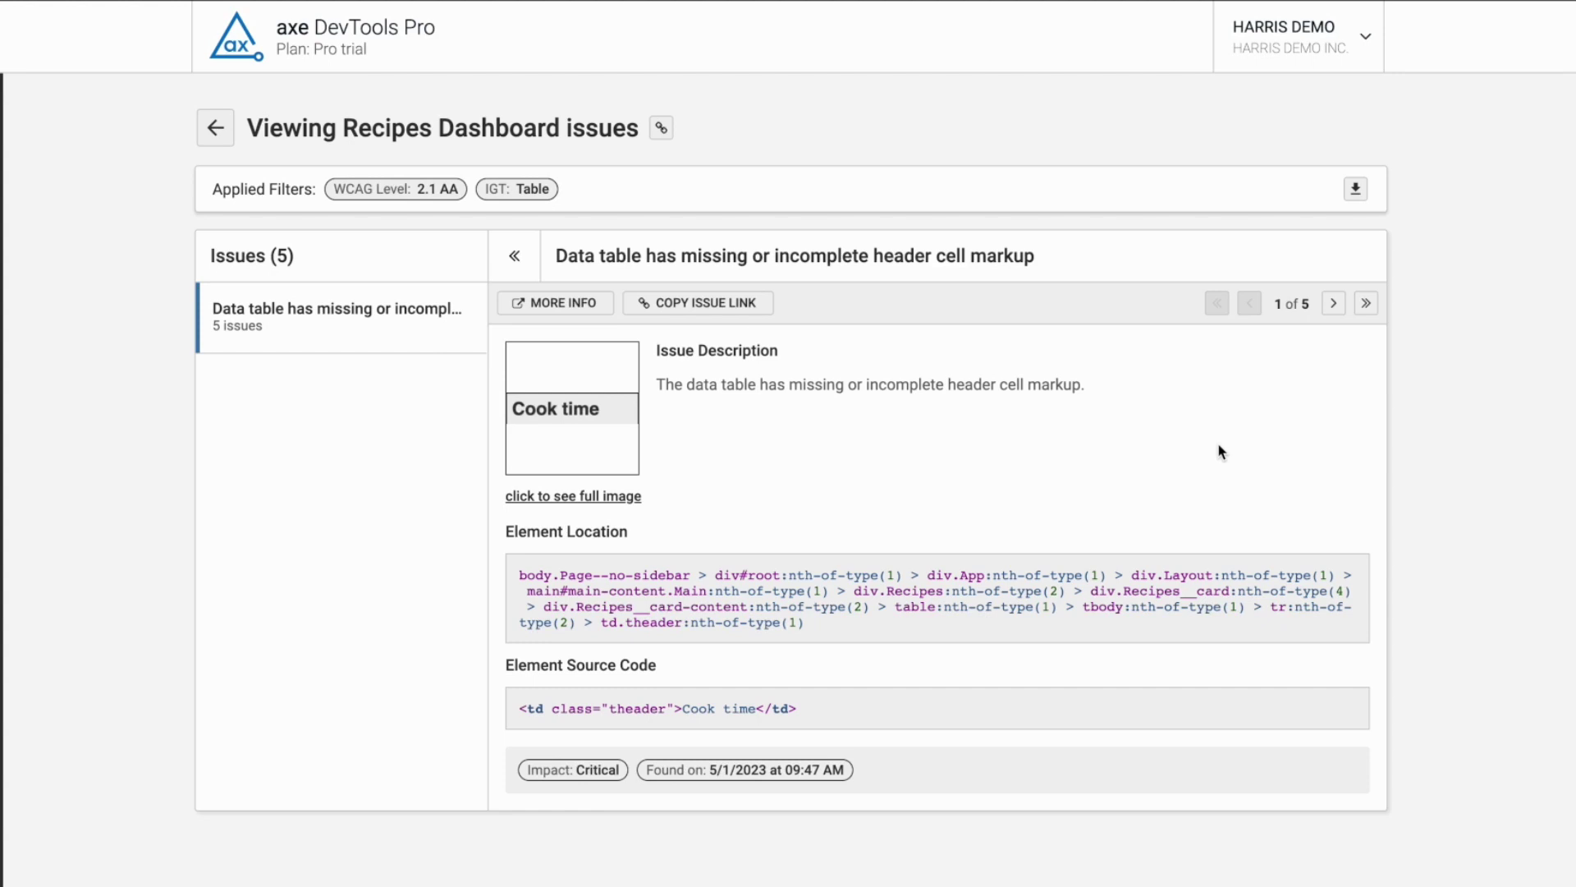
click(661, 128)
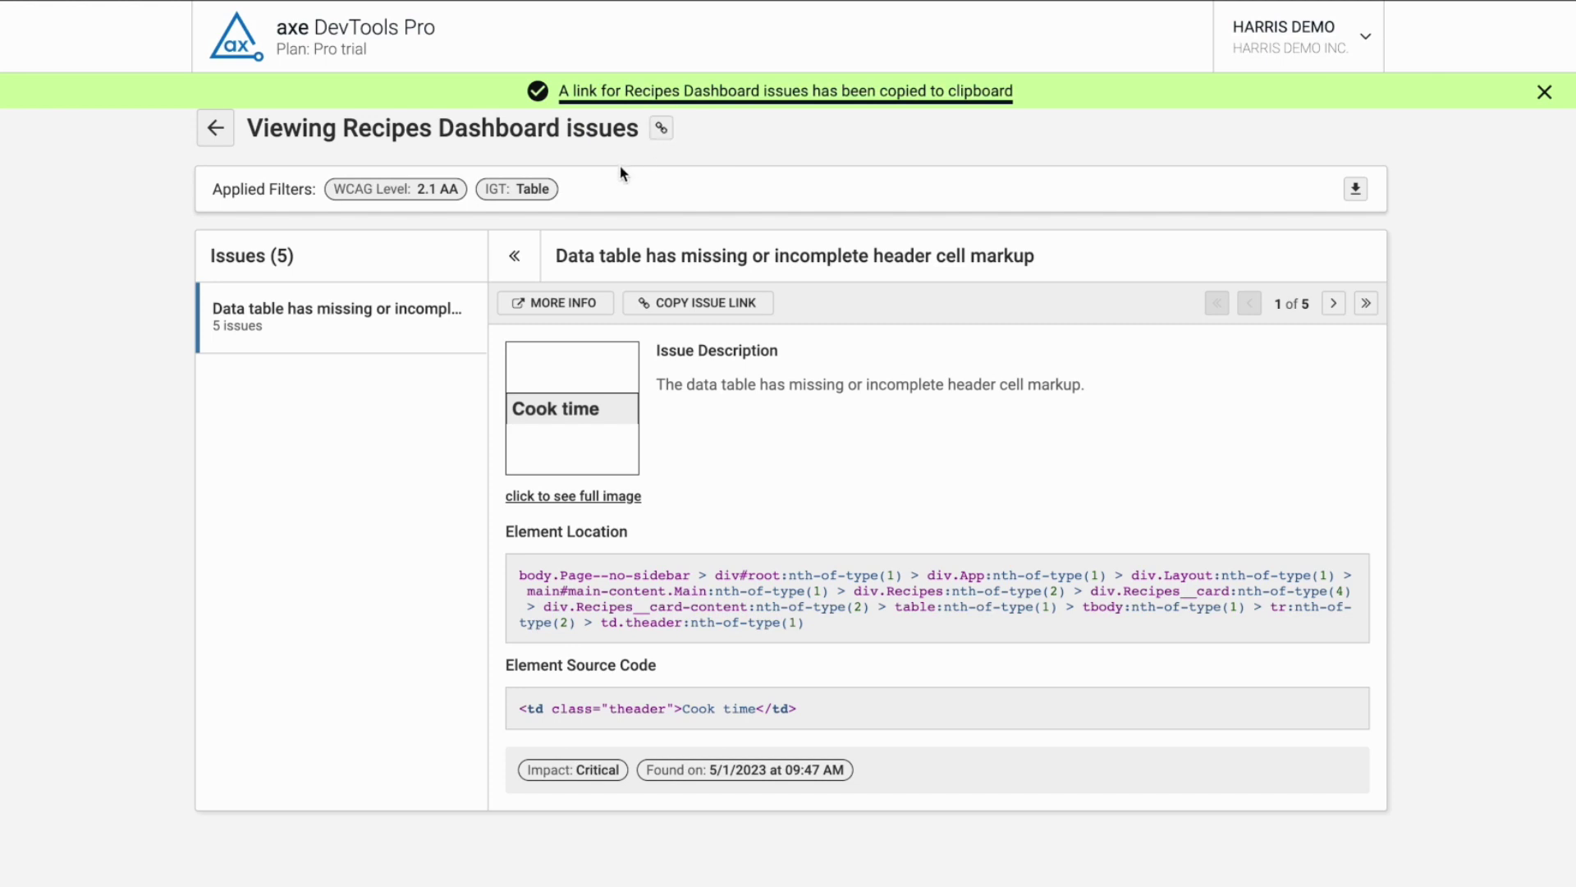
click(572, 406)
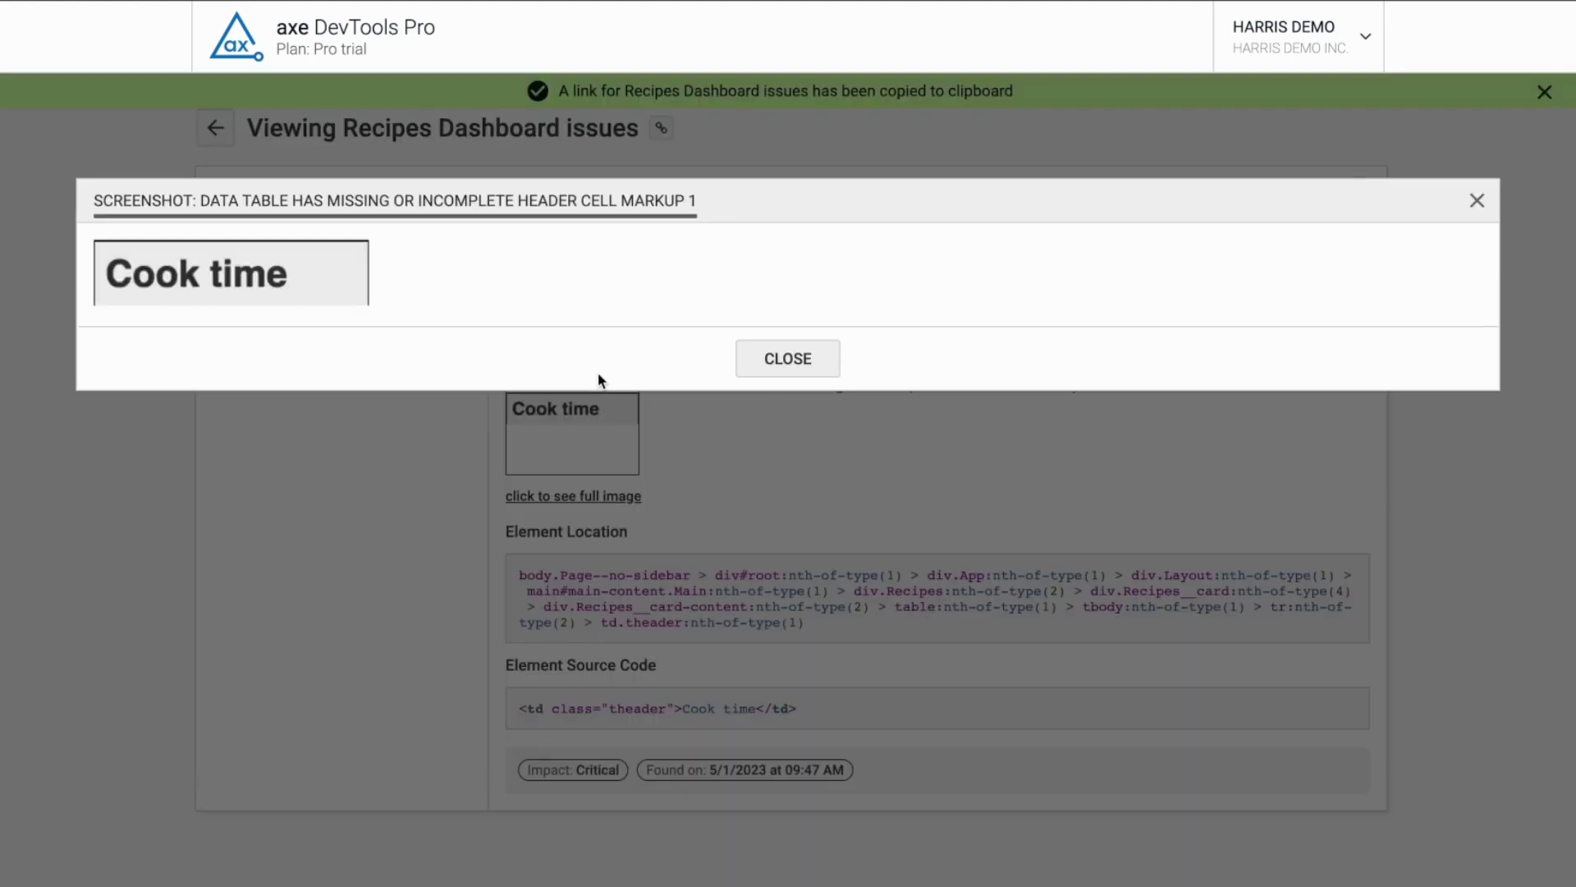
click(765, 358)
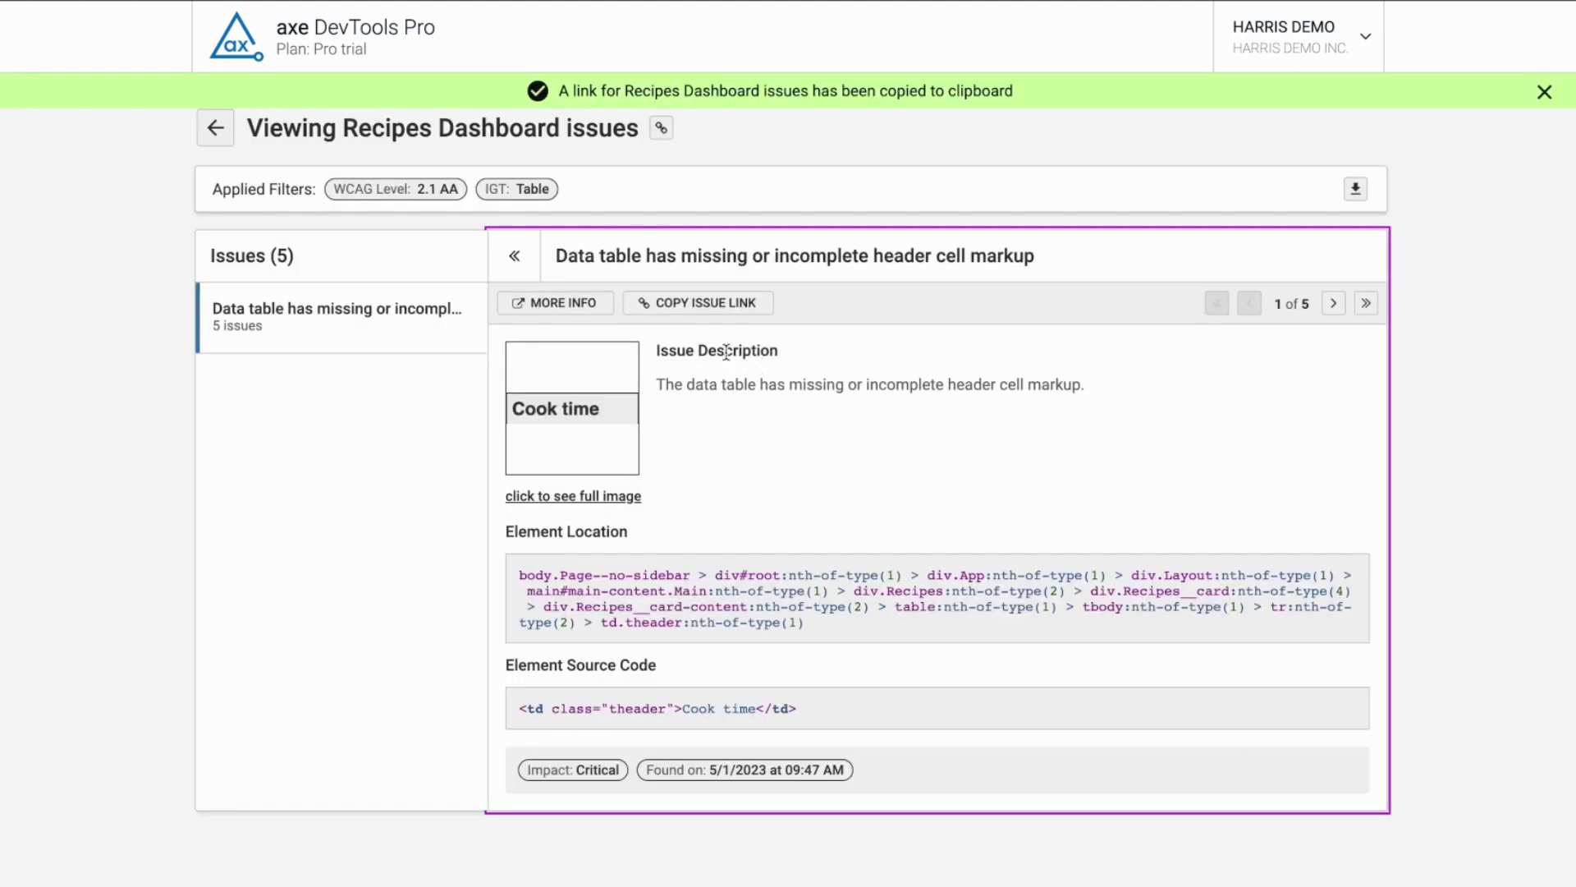
Select the issue's element location path and its source code line
triple_click(620, 580)
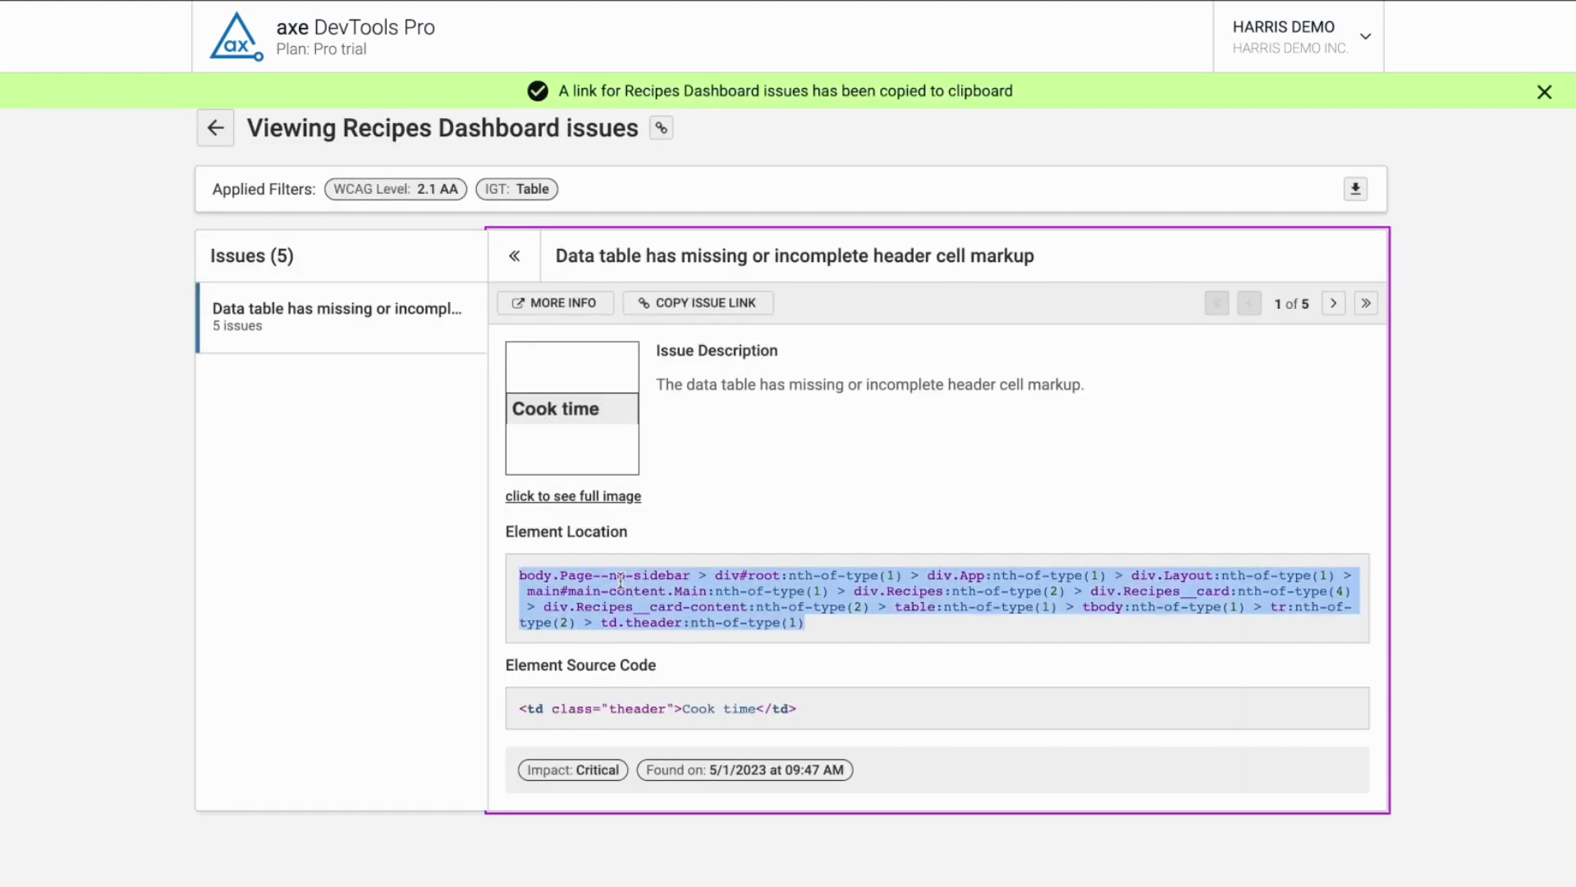
click(620, 580)
double_click(627, 707)
click(626, 707)
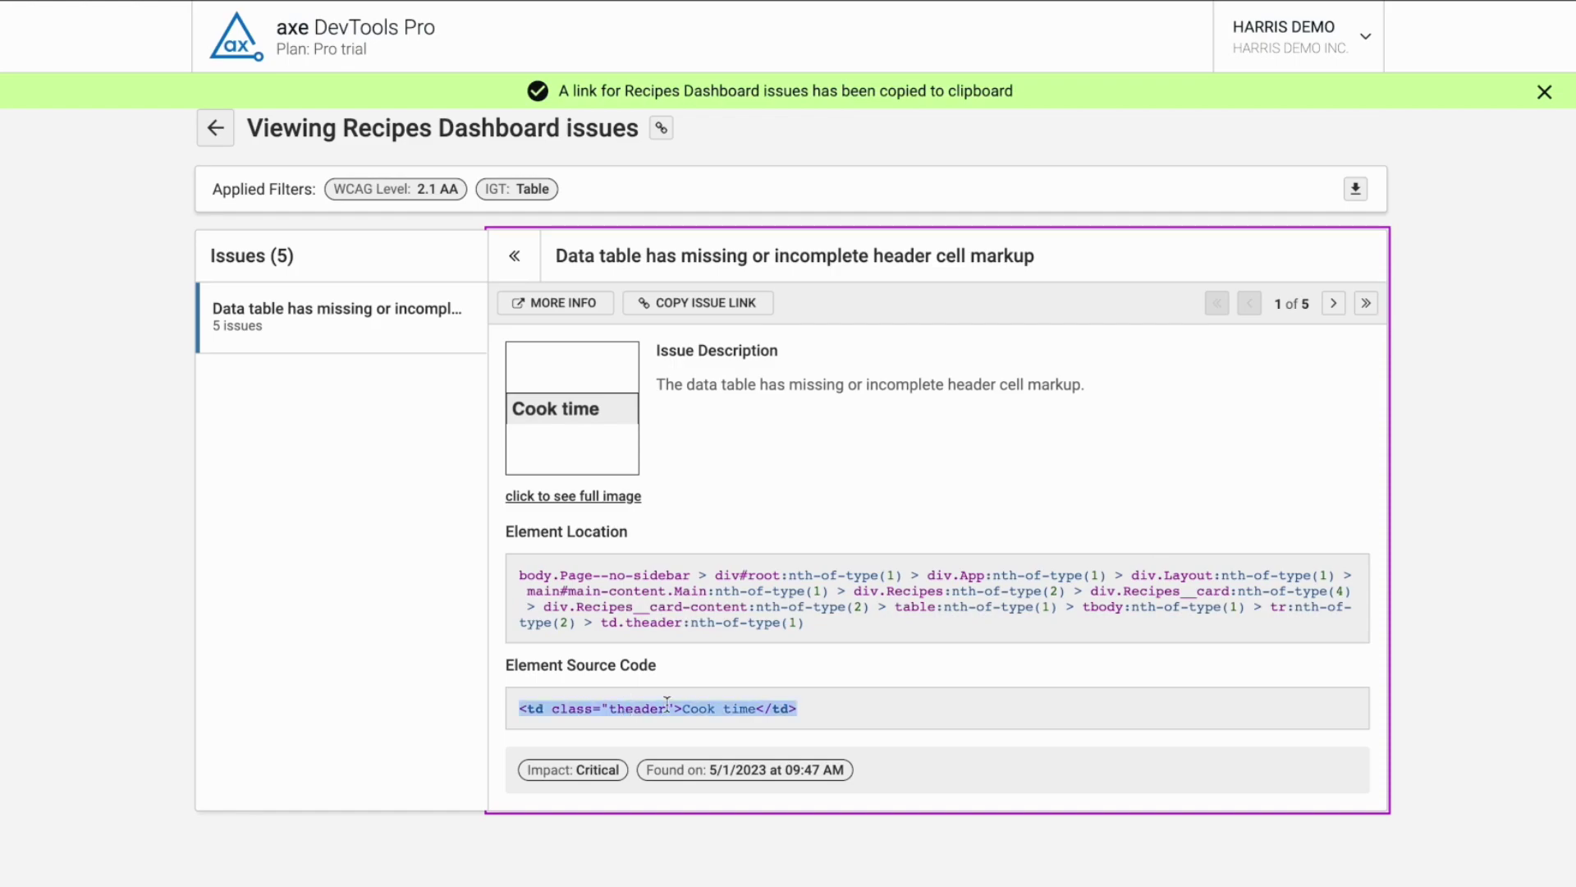